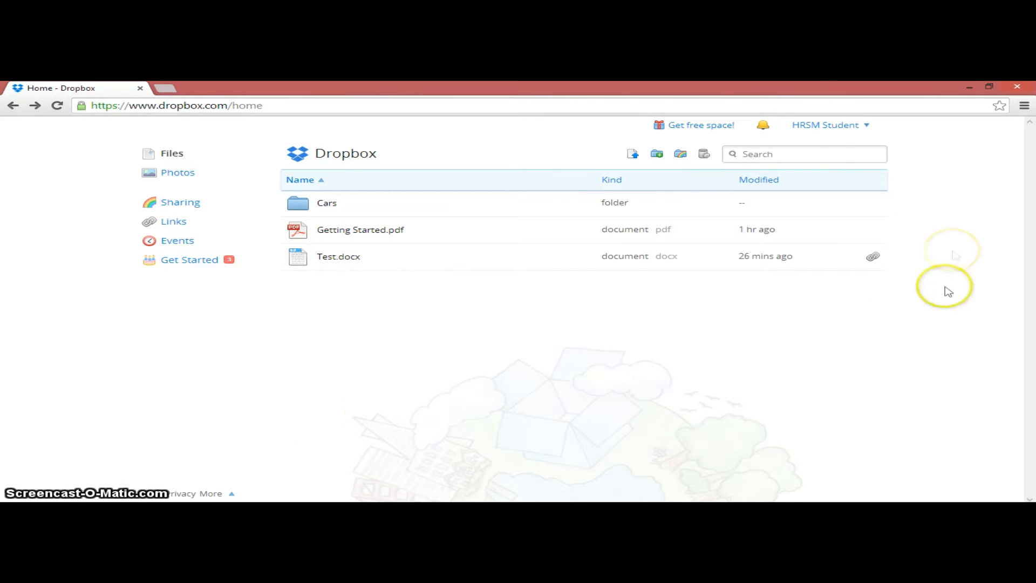
# - From the account menu, reach the Install page and start the free Windows installer download
pyautogui.click(820, 127)
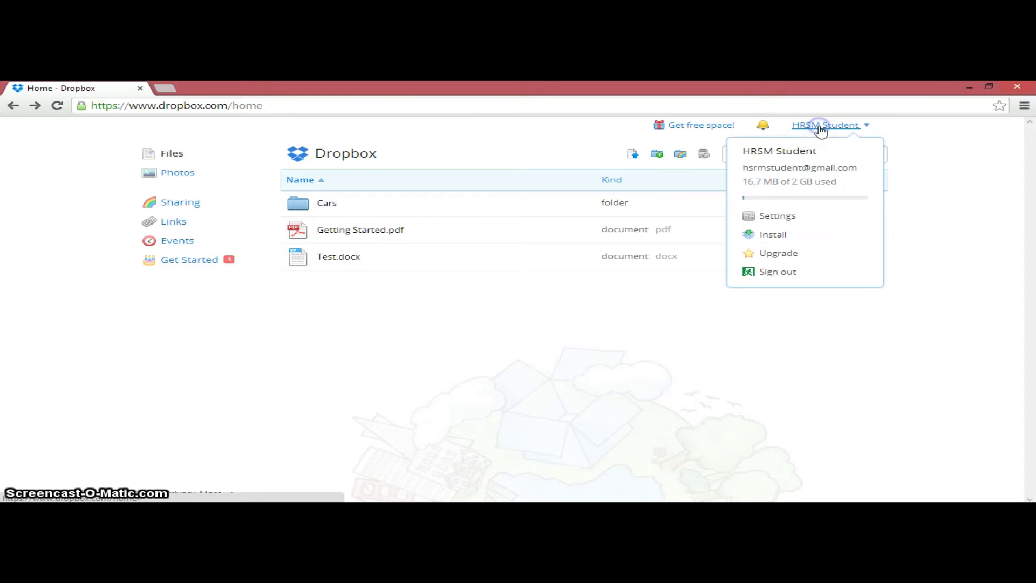
pyautogui.click(773, 234)
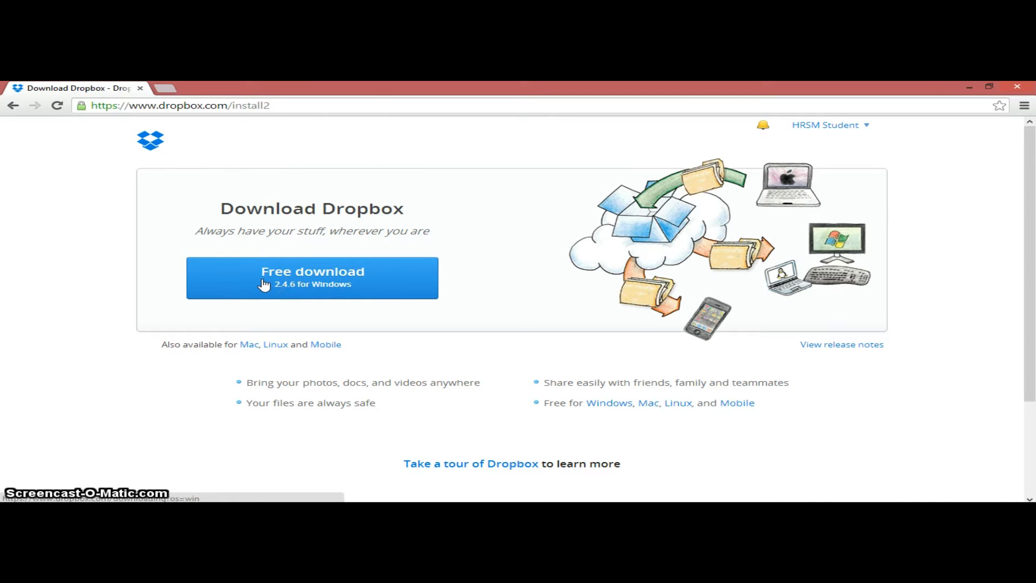
pyautogui.click(283, 282)
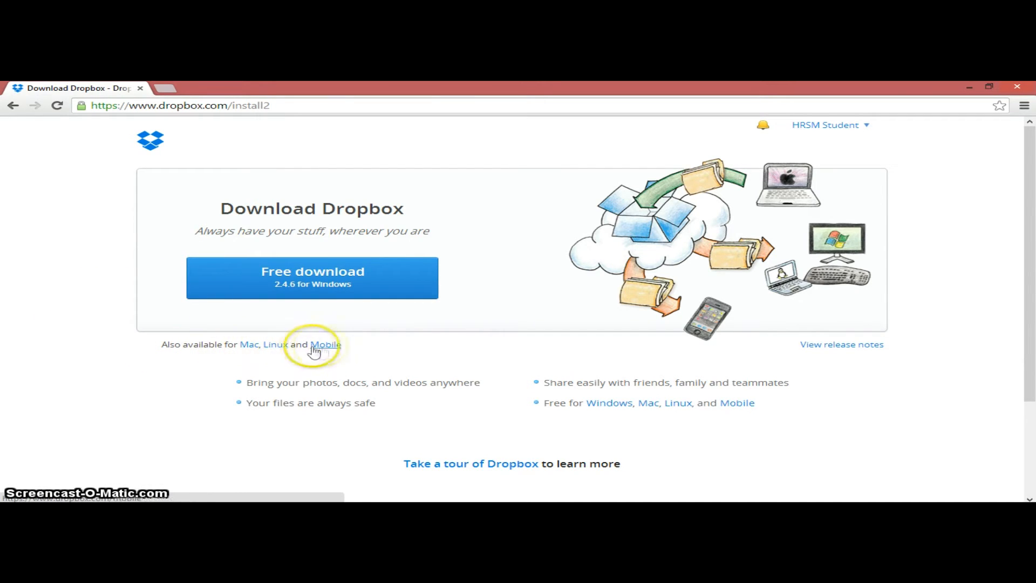
pyautogui.click(306, 278)
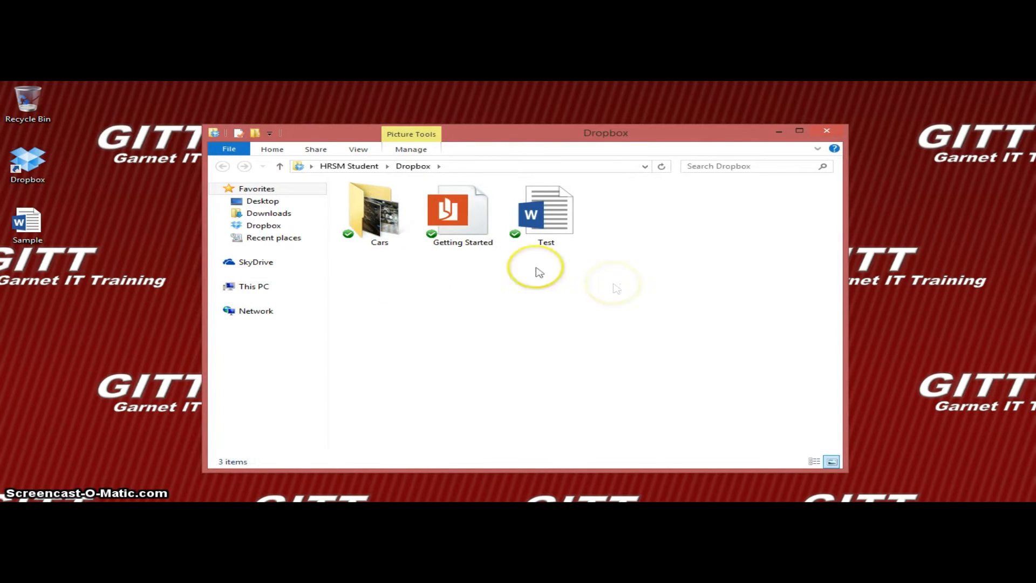
pyautogui.click(545, 227)
pyautogui.click(368, 219)
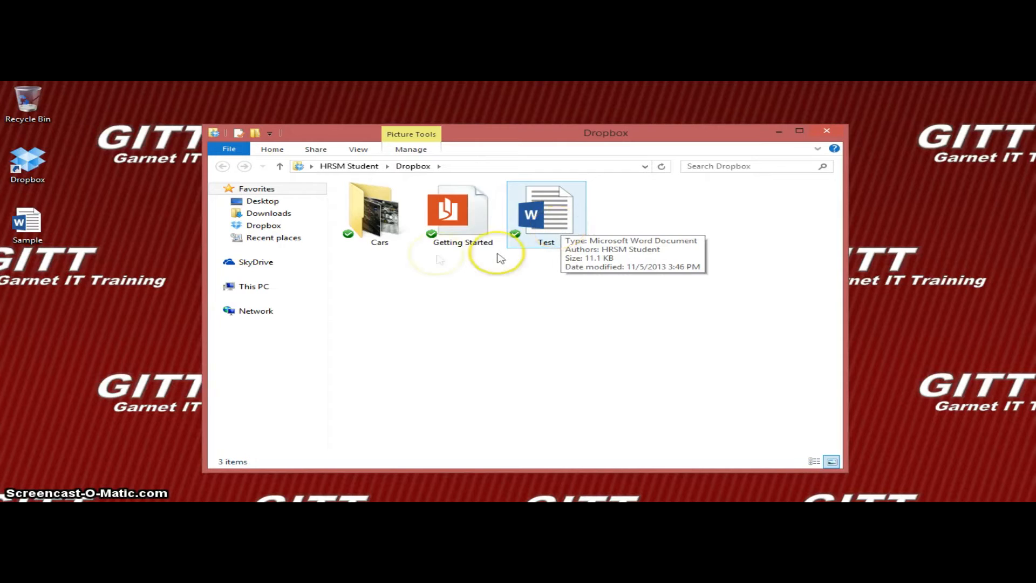
pyautogui.doubleClick(379, 217)
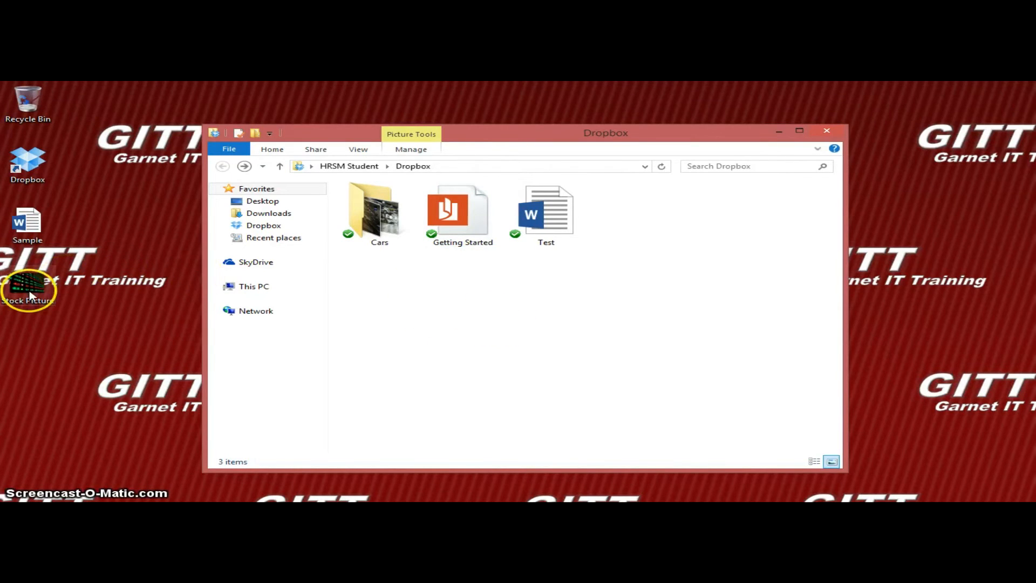
# - Drag the Stock Picture file from the desktop into the local Dropbox folder window
pyautogui.moveTo(29, 293); pyautogui.dragTo(235, 309)
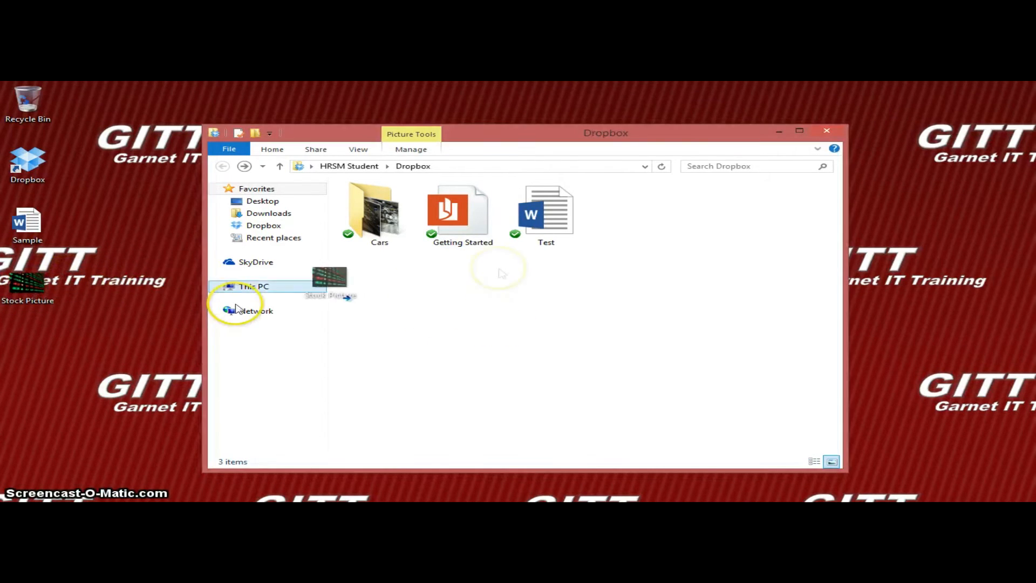
pyautogui.moveTo(235, 309); pyautogui.dragTo(617, 235)
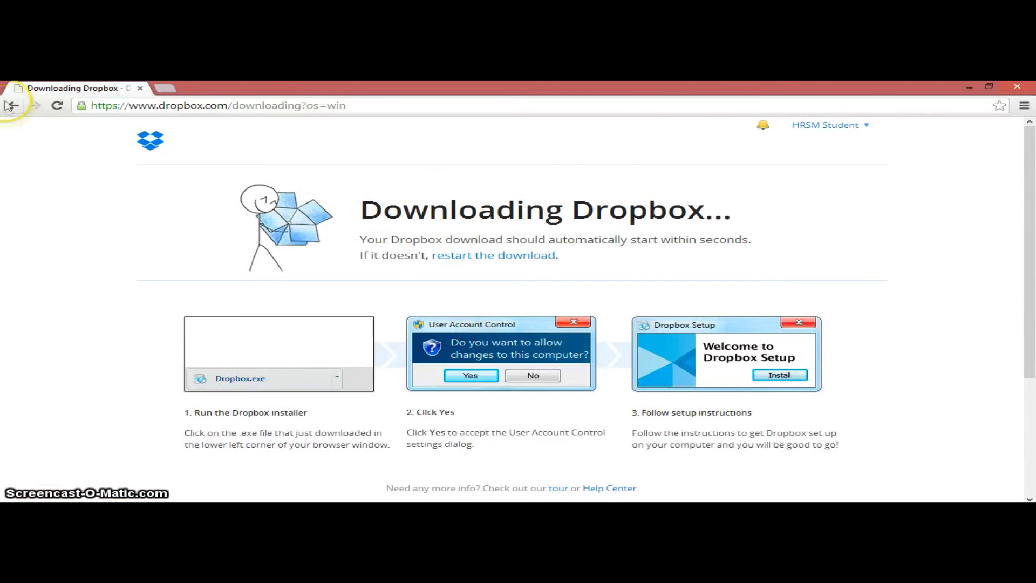
# - Return to the Dropbox home list, see Stock Picture.jpg listed, and close its preview
pyautogui.click(13, 105)
pyautogui.click(12, 105)
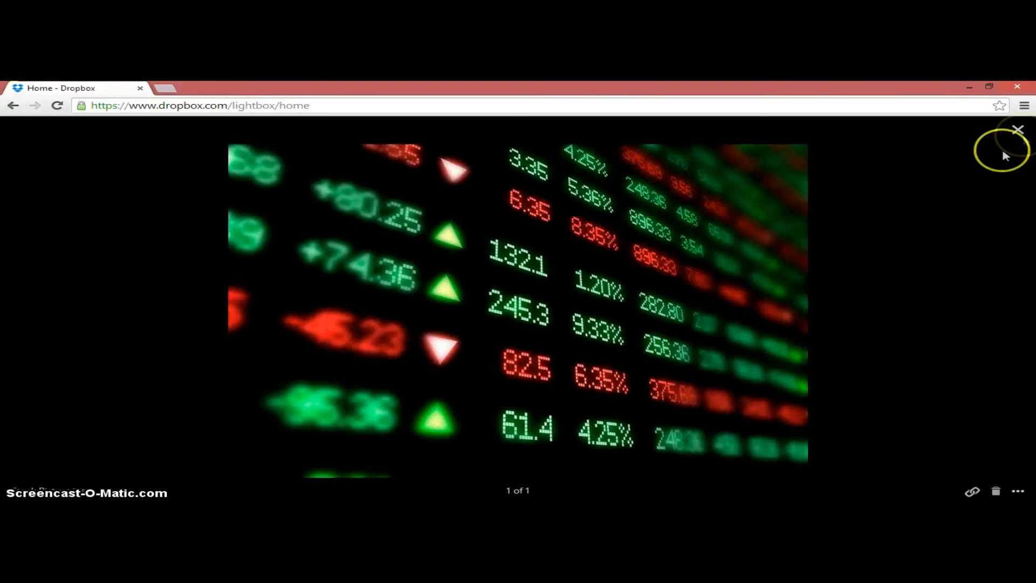
pyautogui.click(1017, 132)
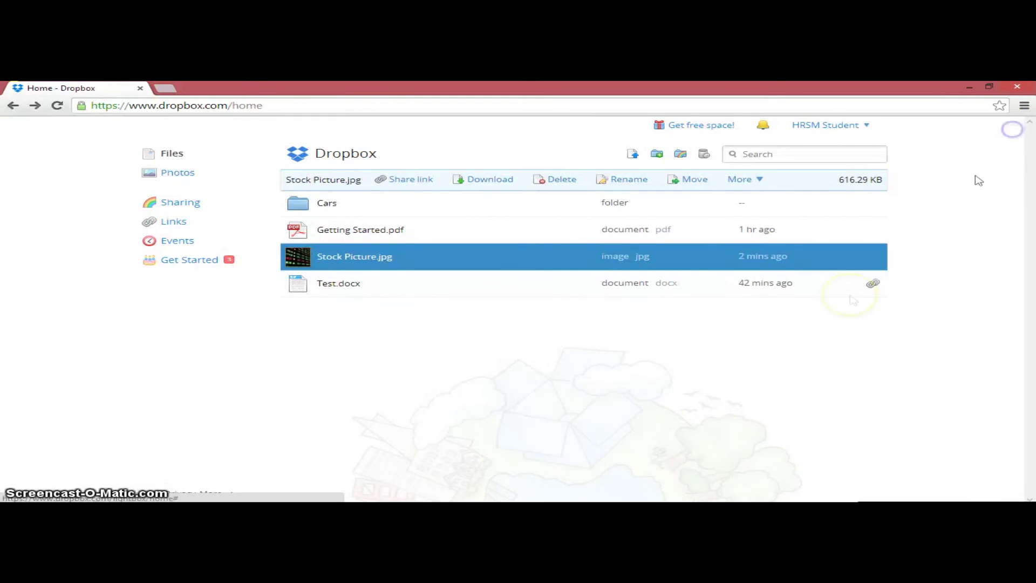
pyautogui.click(782, 358)
# - Bring the local Dropbox folder forward and select the Stock Picture file
pyautogui.click(243, 478)
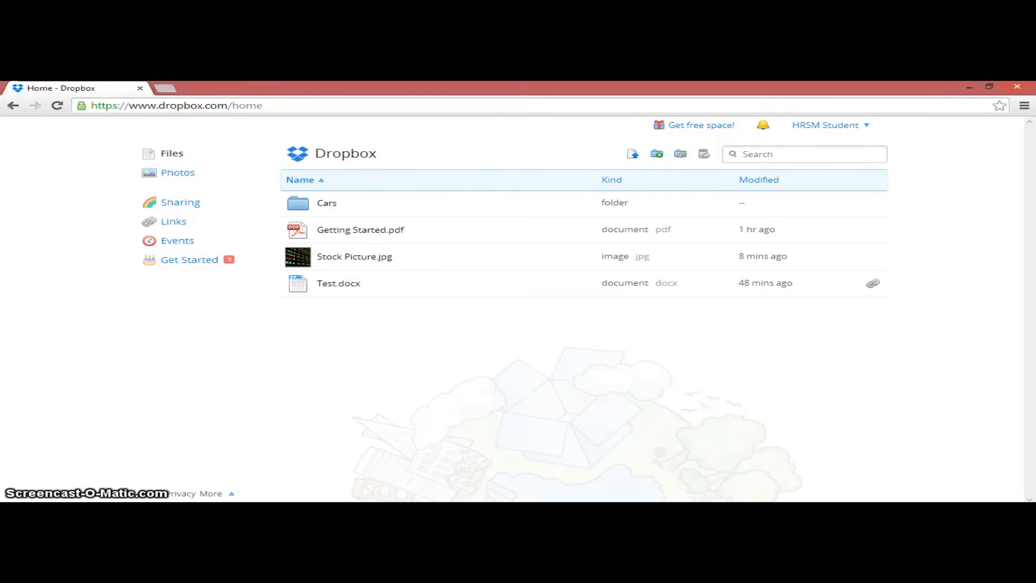
pyautogui.click(545, 218)
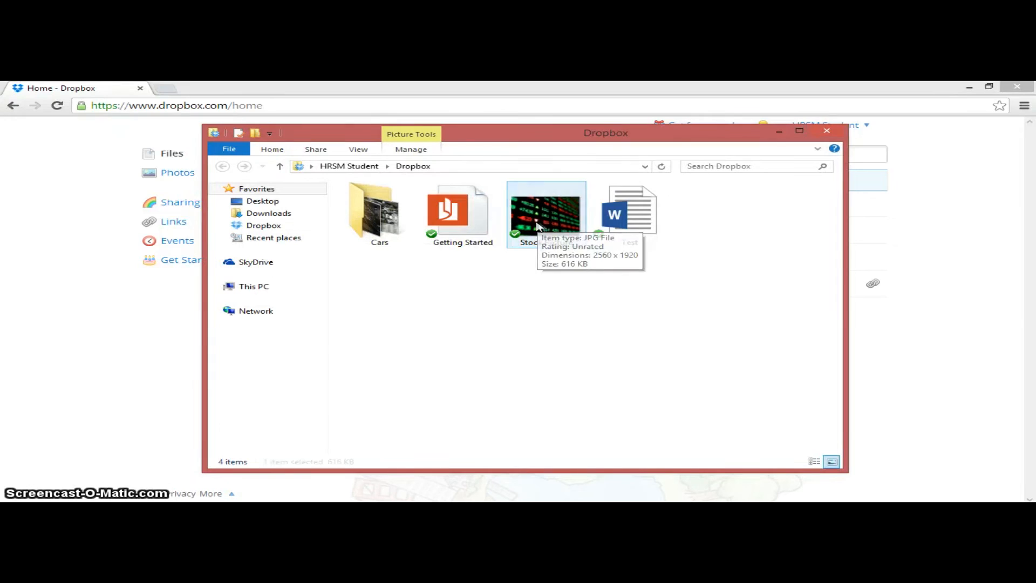
# - Copy a shareable Dropbox link for Stock Picture via its context menu
pyautogui.rightClick(539, 223)
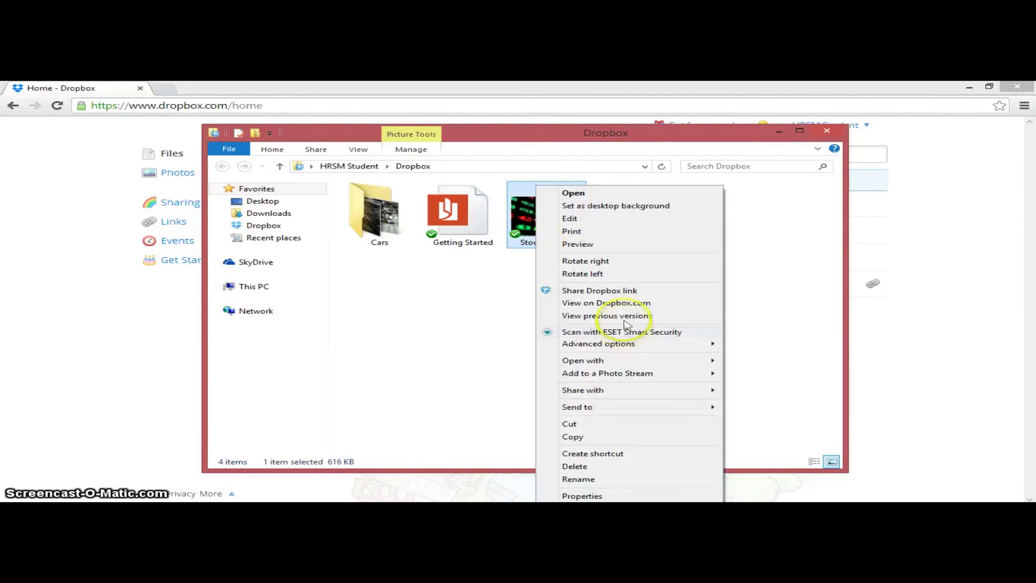
pyautogui.click(620, 293)
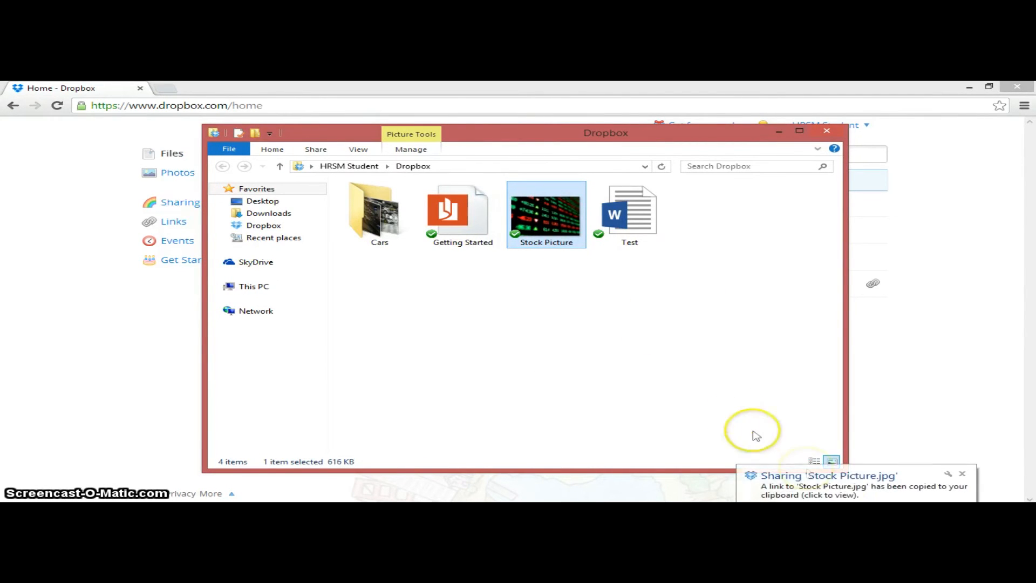
# - Open the shared page, then paste the copied link in a new tab to load Stock Picture.jpg
pyautogui.click(868, 492)
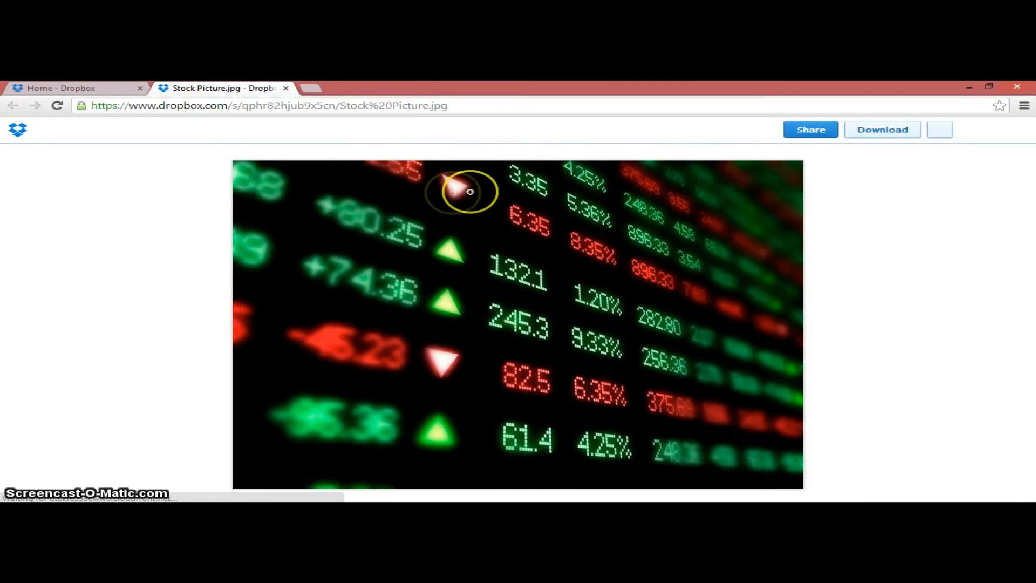
pyautogui.click(319, 92)
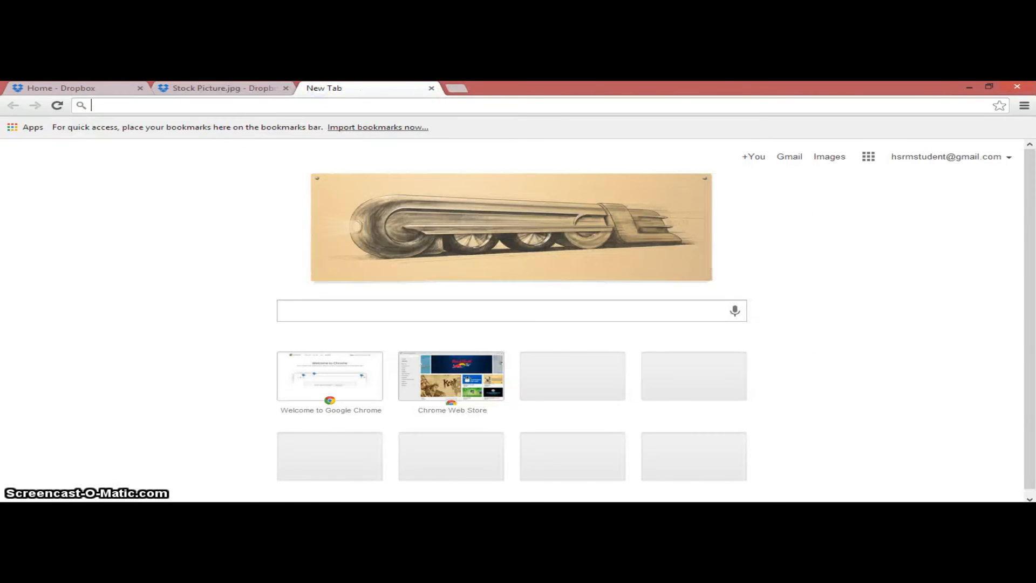
pyautogui.press('Return')
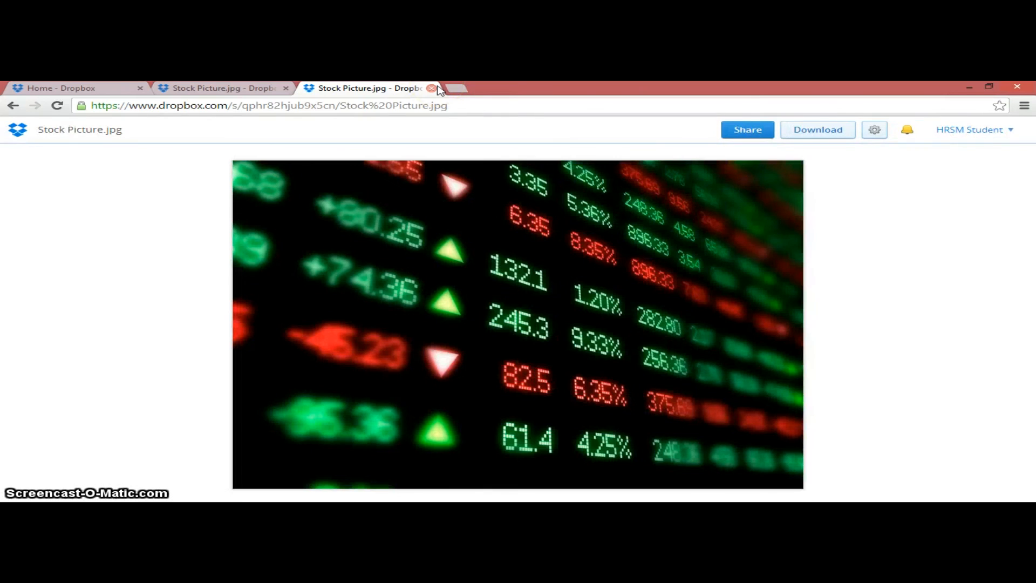
# - Close both Stock Picture tabs to return to the Dropbox home list
pyautogui.click(434, 88)
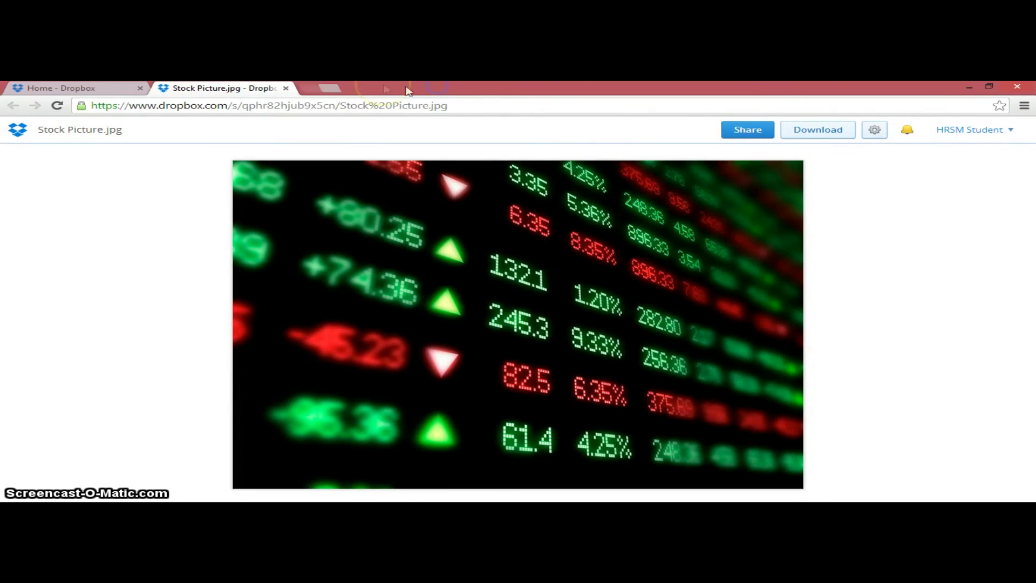
pyautogui.click(286, 88)
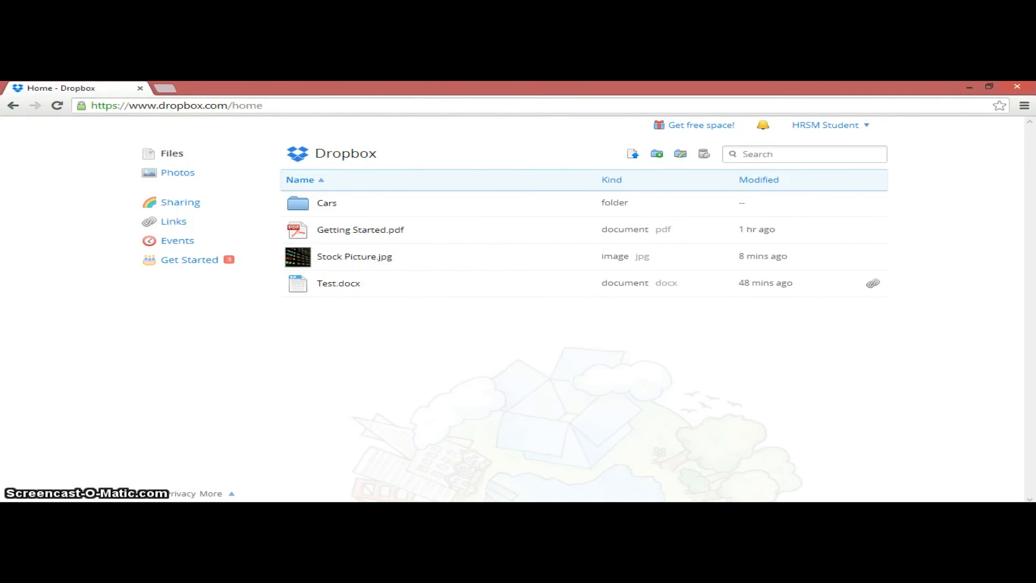
# - Switch back to the File Explorer Dropbox folder window with Alt+Tab
pyautogui.hotkey('alt', 'Tab')
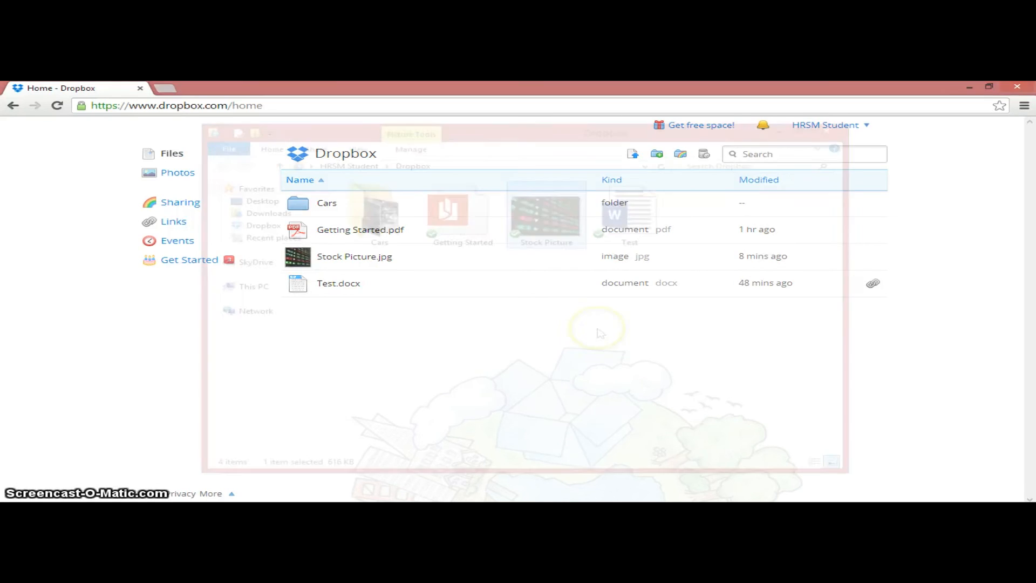